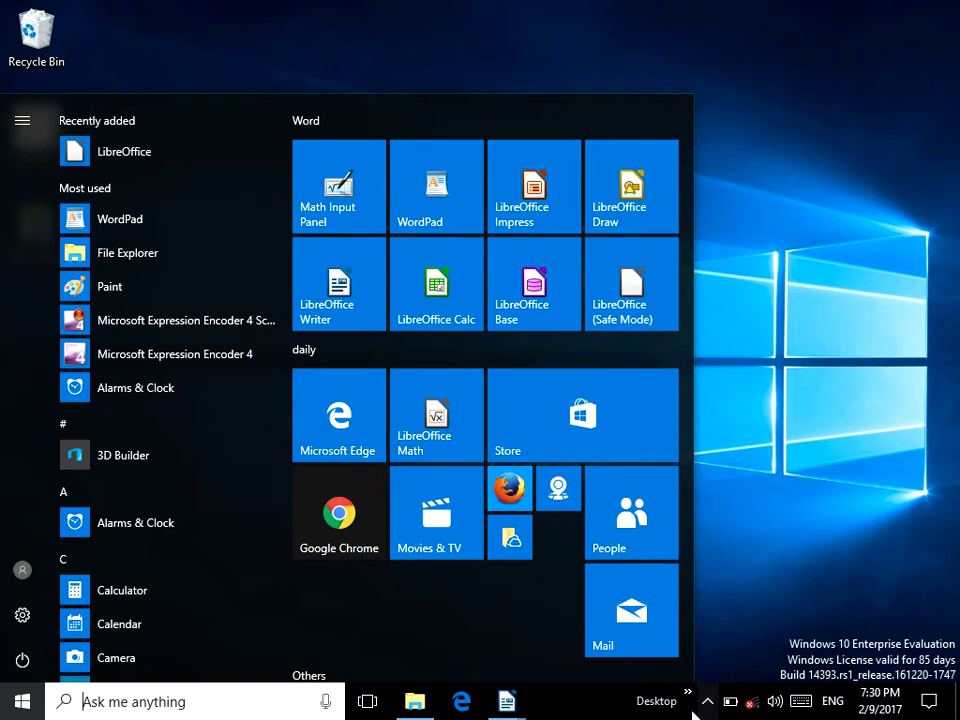
Step: Launch WordPad from the Windows Accessories folder in the Start app list
mouse_move(496, 703)
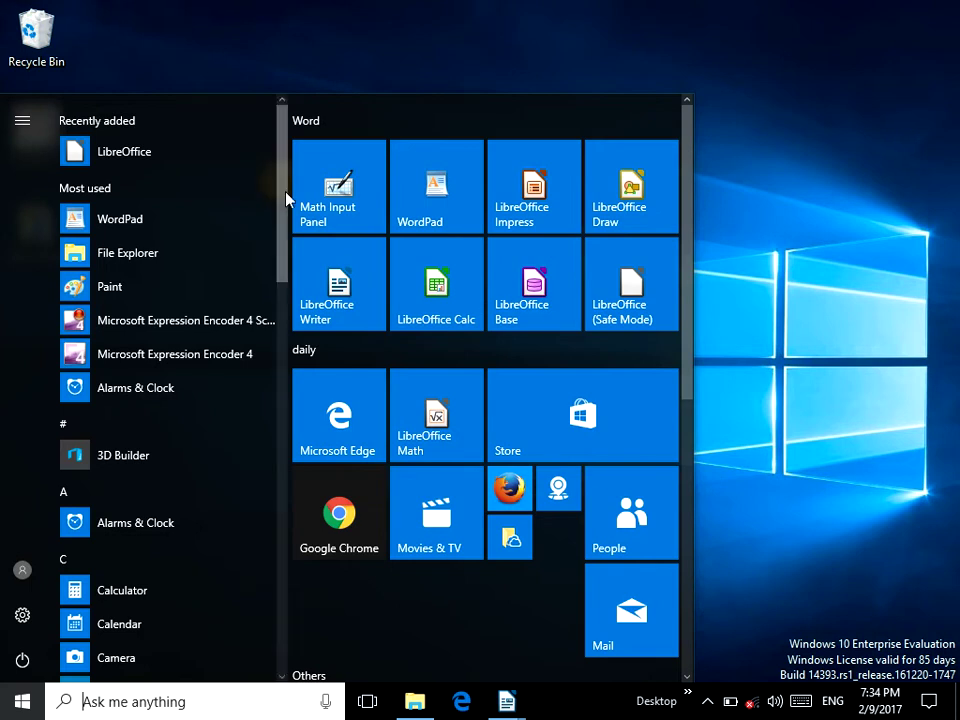
left_click_drag(285, 197, 273, 437)
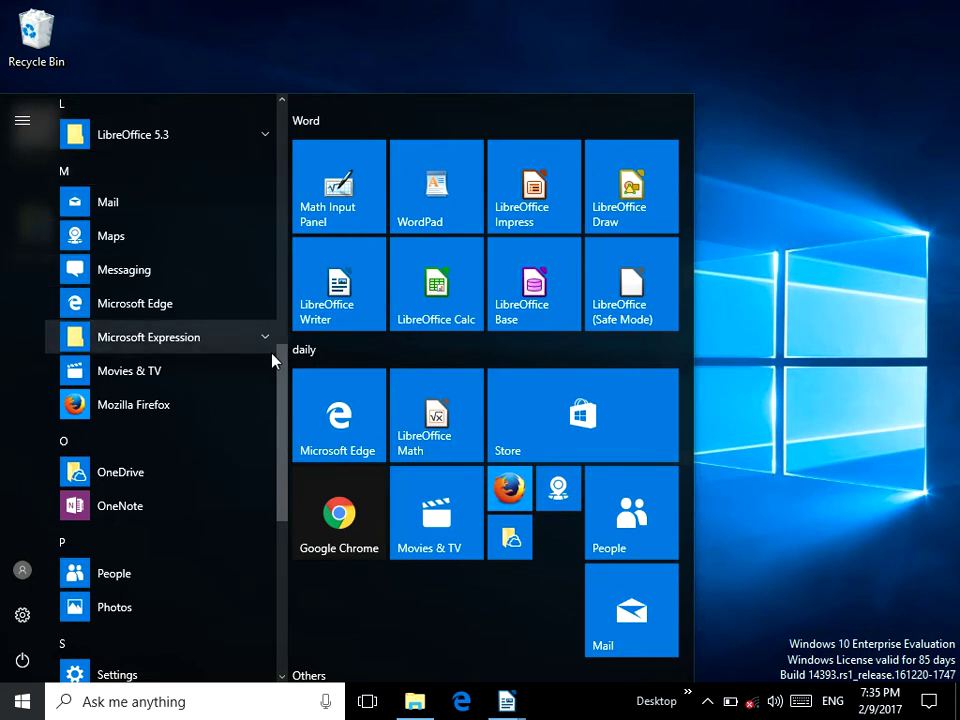
left_click_drag(281, 390, 287, 493)
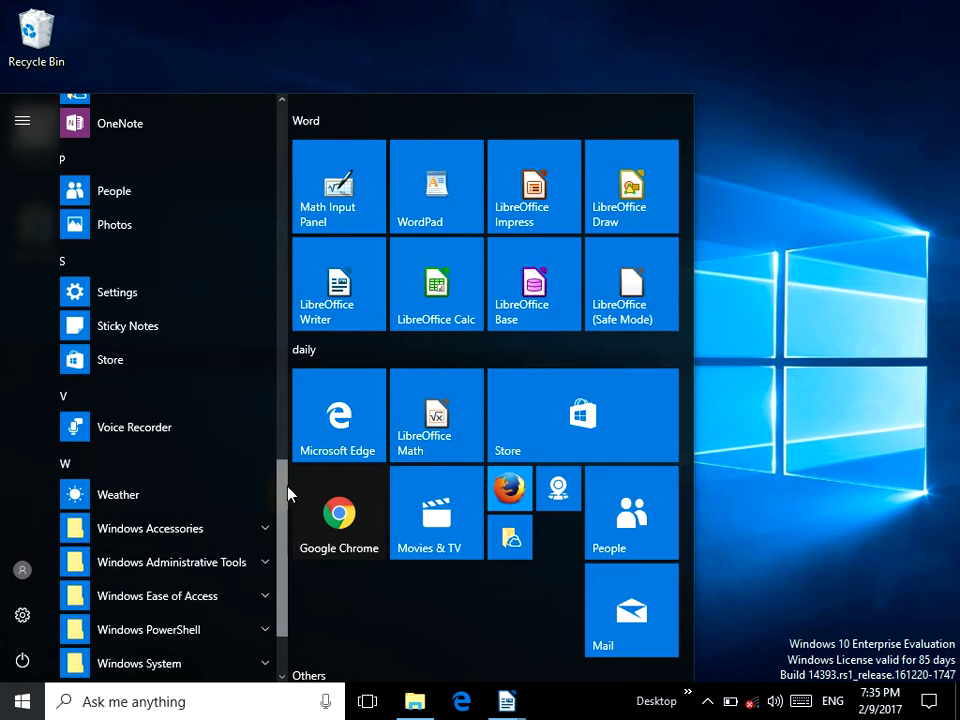
left_click(171, 529)
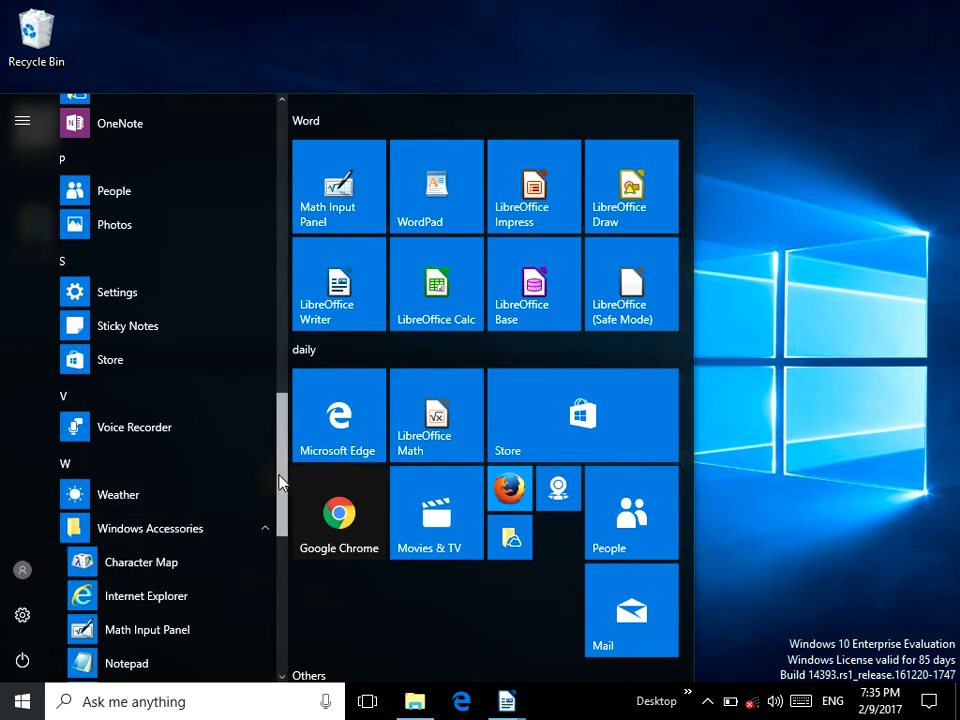
left_click_drag(279, 483, 282, 544)
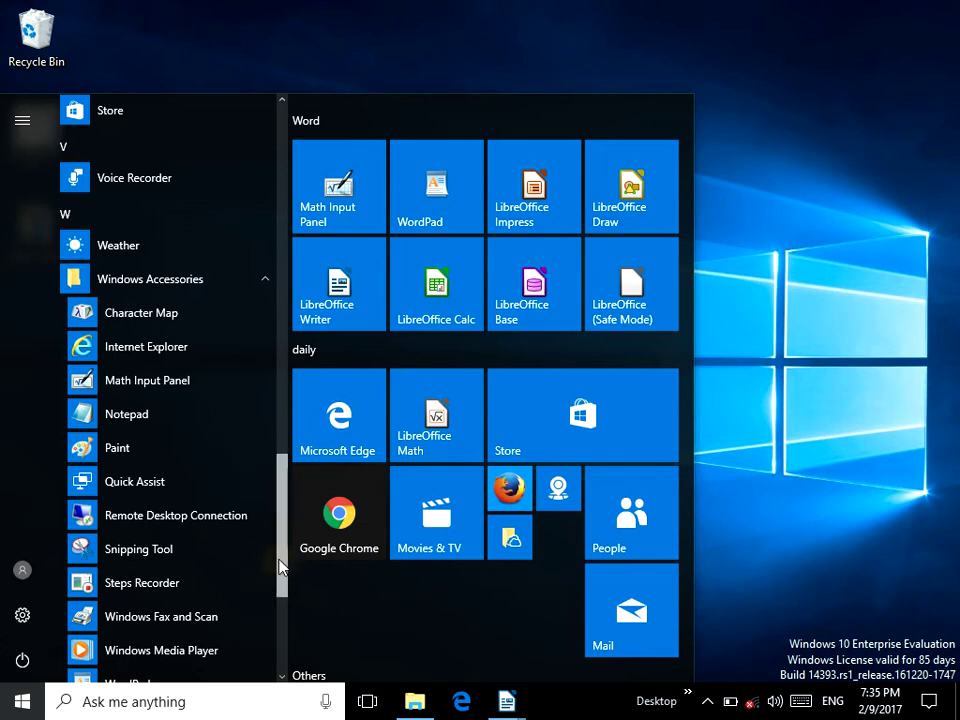
scroll(281, 577, "down", 1)
left_click_drag(281, 577, 281, 594)
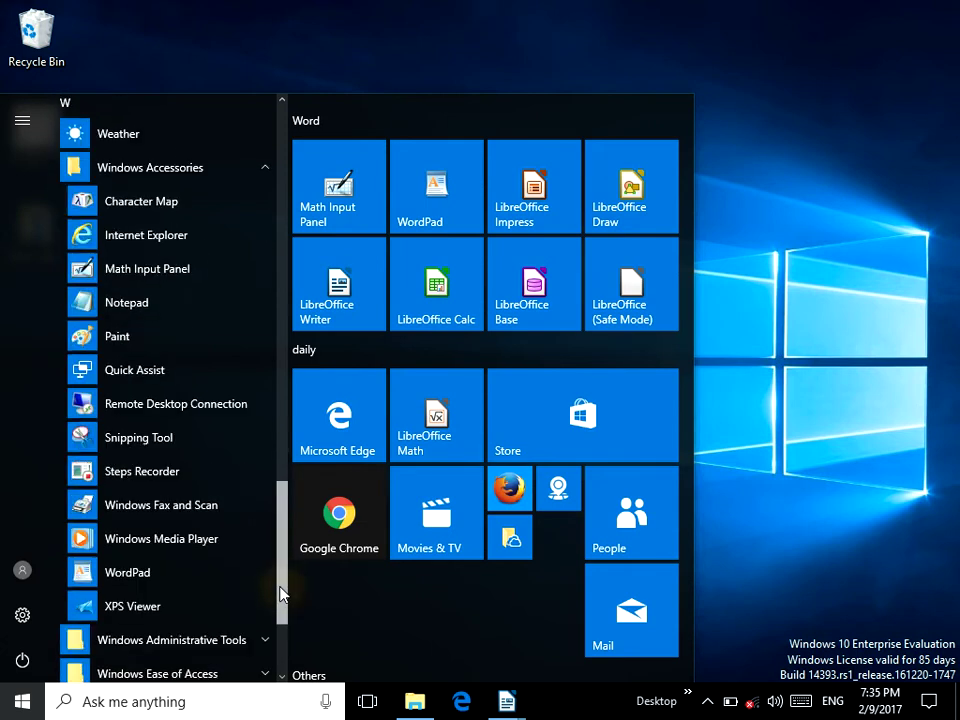
left_click(150, 574)
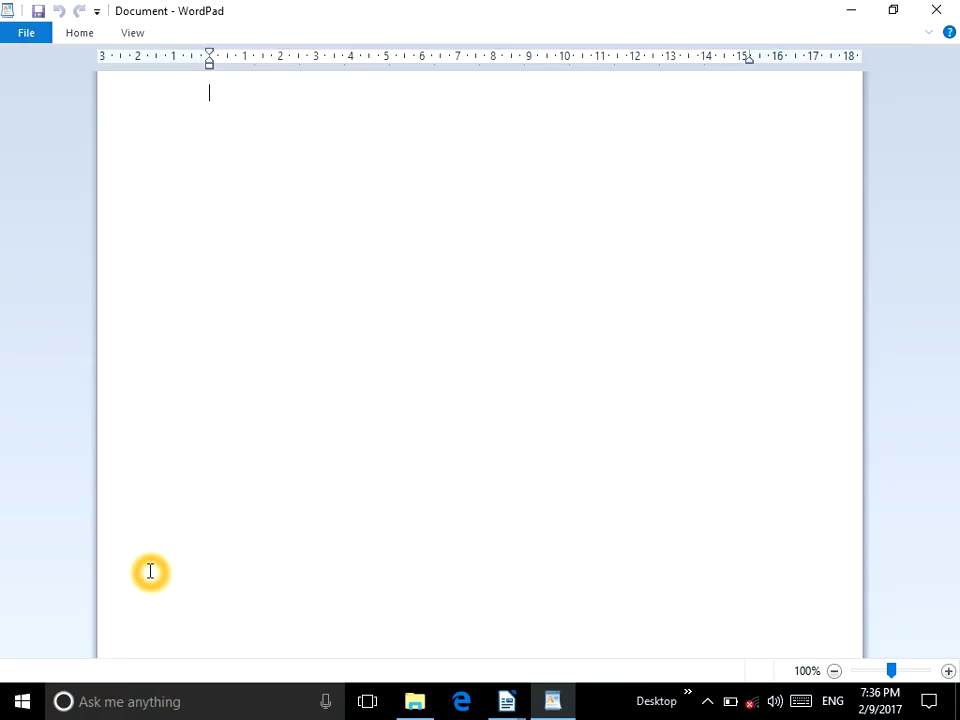
Step: Enter random Burmese characters followed by "hsfhoihweoifhafoiwae" in the blank document, switching the input language, and close WordPad without saving
left_click(623, 6)
left_click(366, 273)
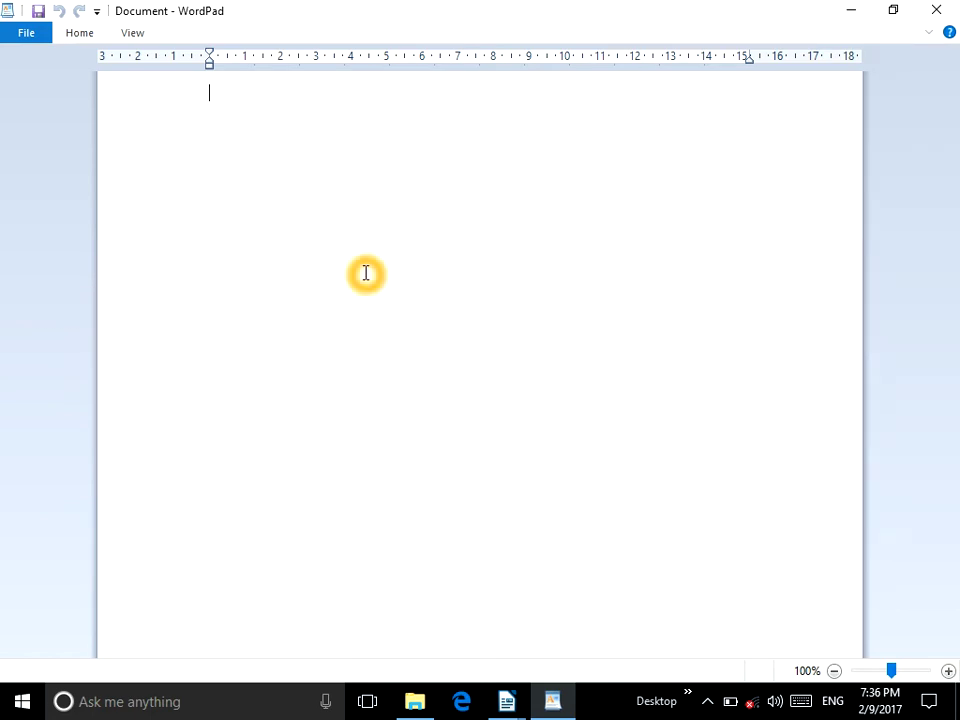
type("ျေငေ်သငနျမသငေျနတသငမျသေငတန")
key("super+space")
type("ြျေသငြ်သျငနေ")
key("super+space")
type("hsfhoihweoifhafoiwae")
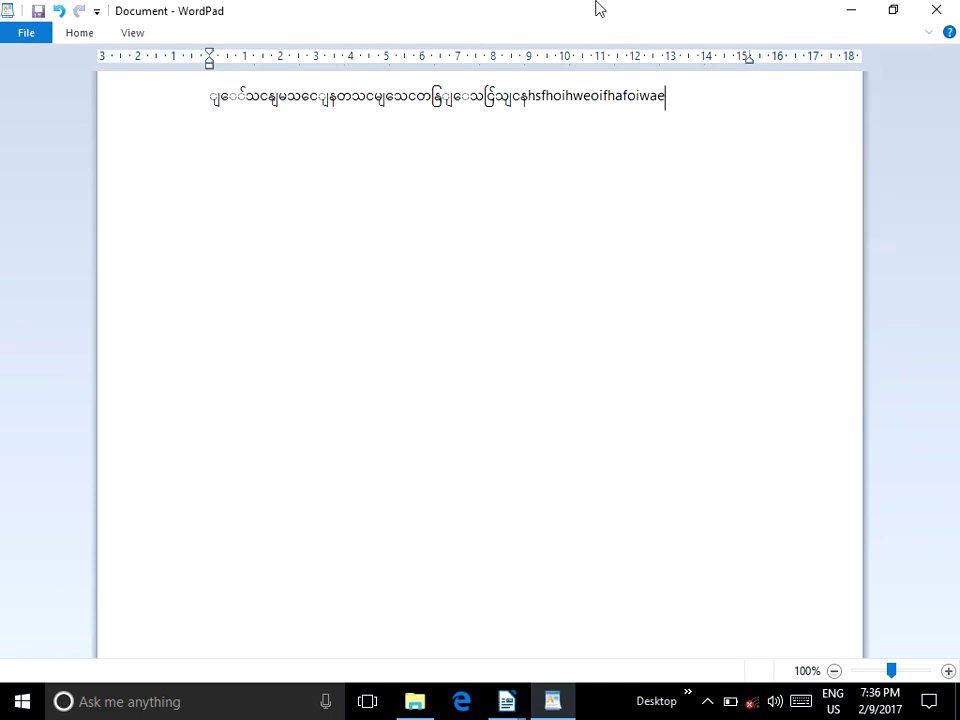
left_click(942, 10)
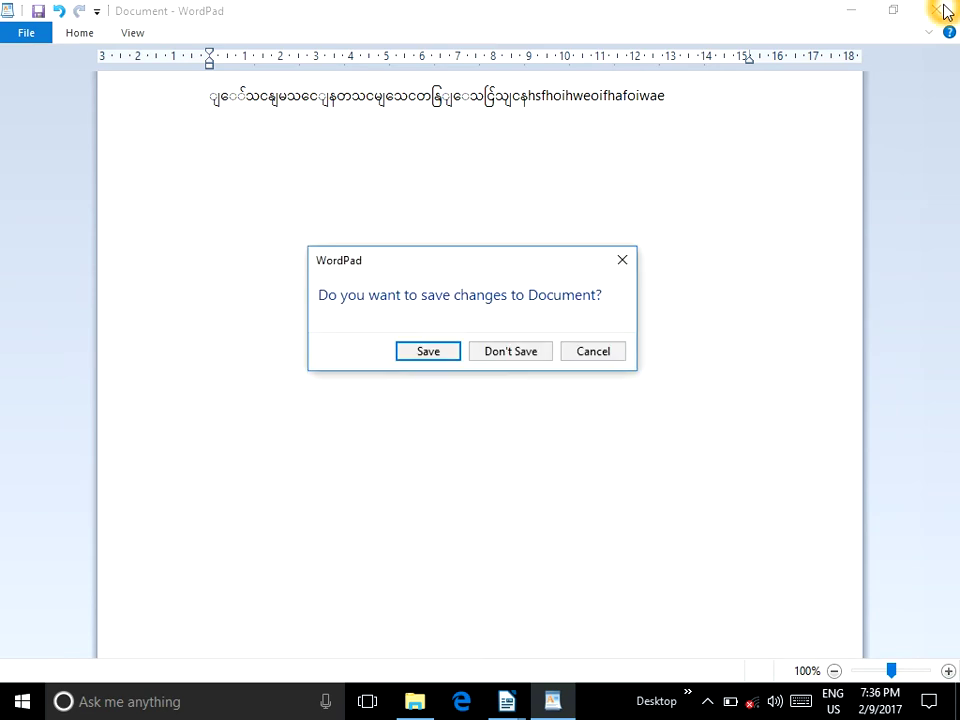
left_click(501, 358)
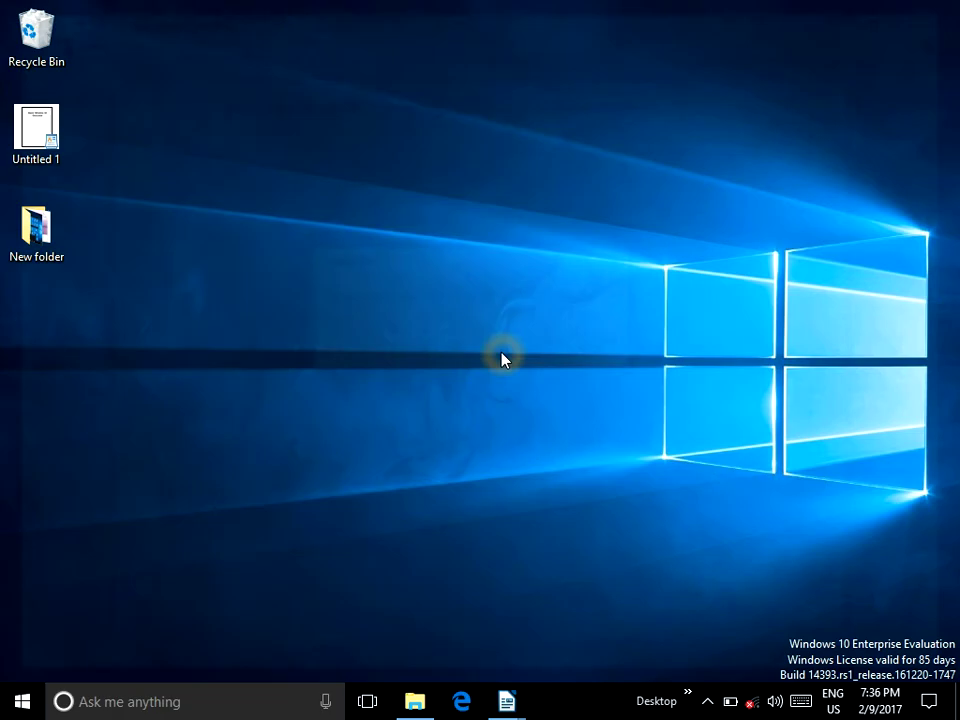
Step: Look through the Windows Accessories apps, and open WordPad from its Start tile and close it
left_click(20, 704)
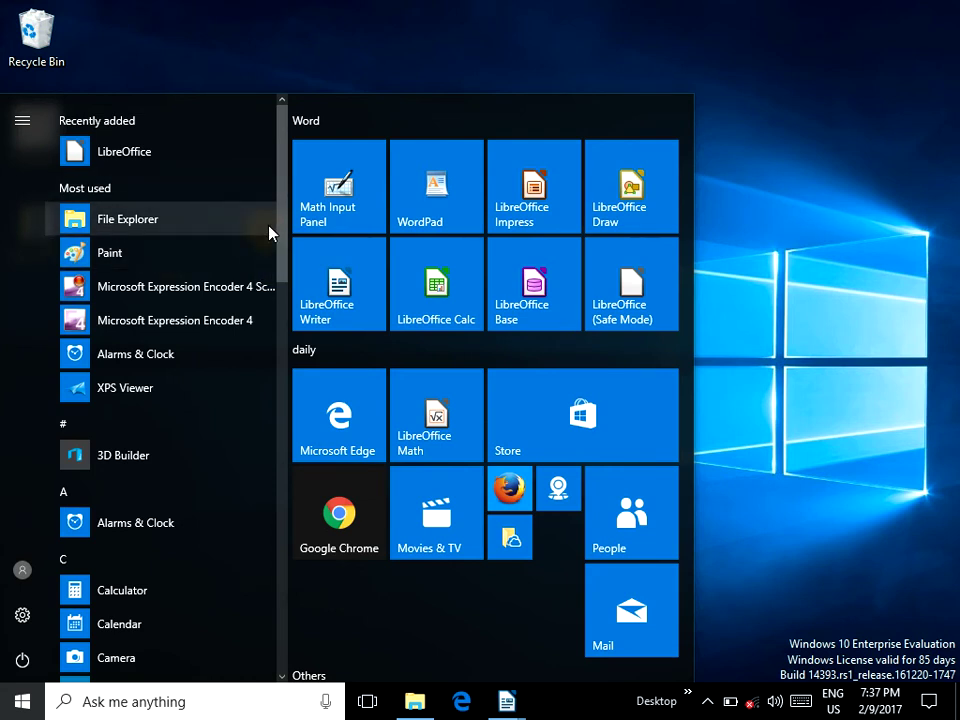
left_click_drag(285, 215, 277, 615)
left_click(155, 442)
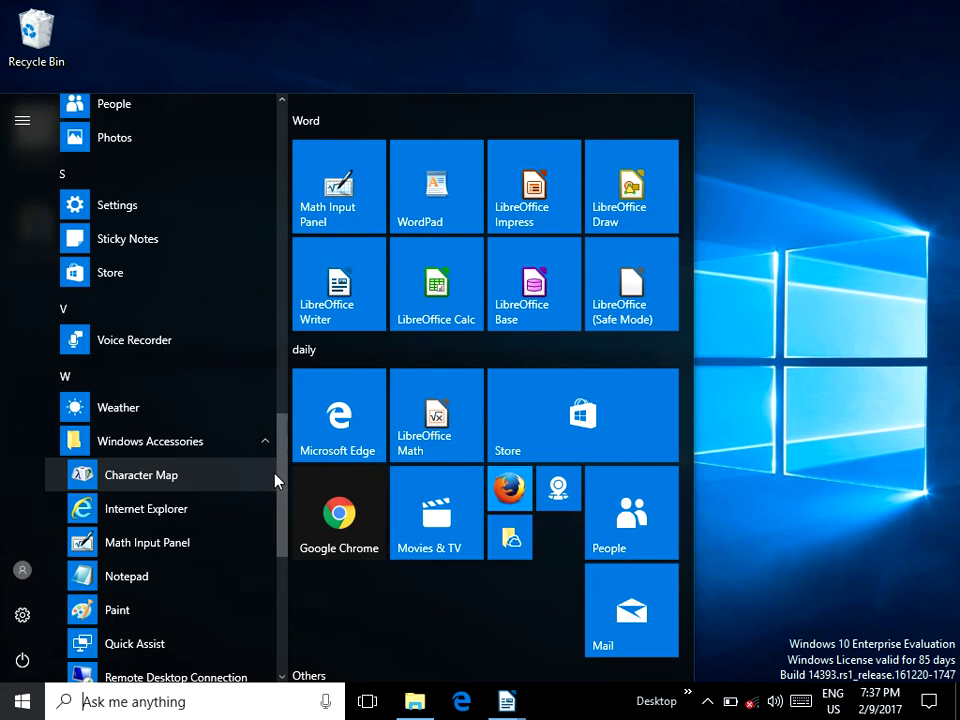
left_click_drag(282, 530, 281, 579)
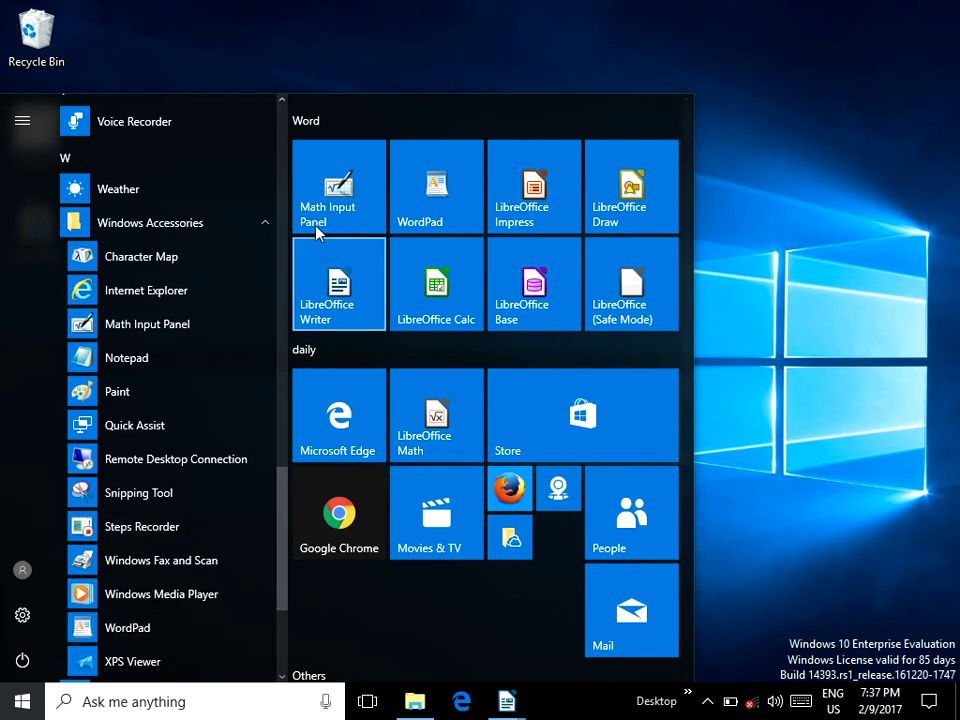
left_click(410, 200)
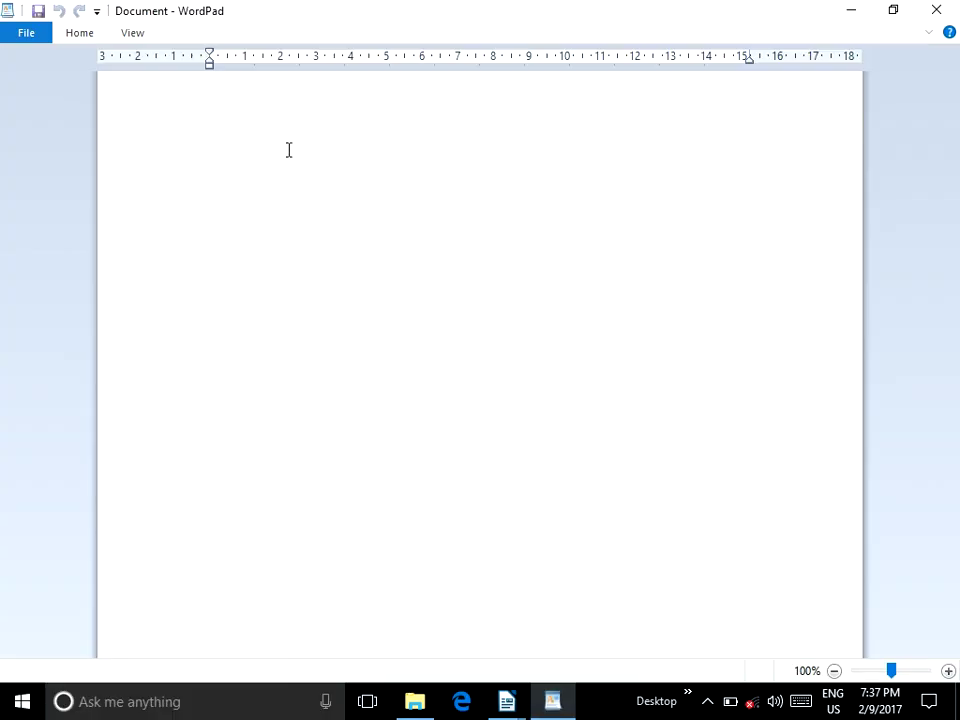
left_click(936, 10)
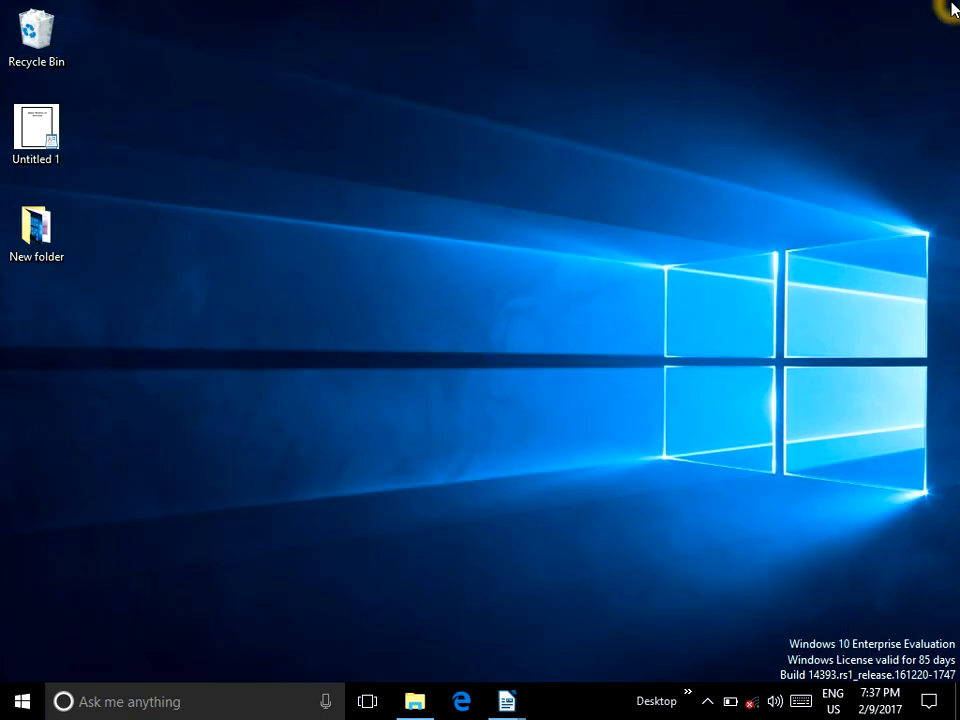
Step: Unpin the WordPad tile from the Word group in Start
left_click(12, 700)
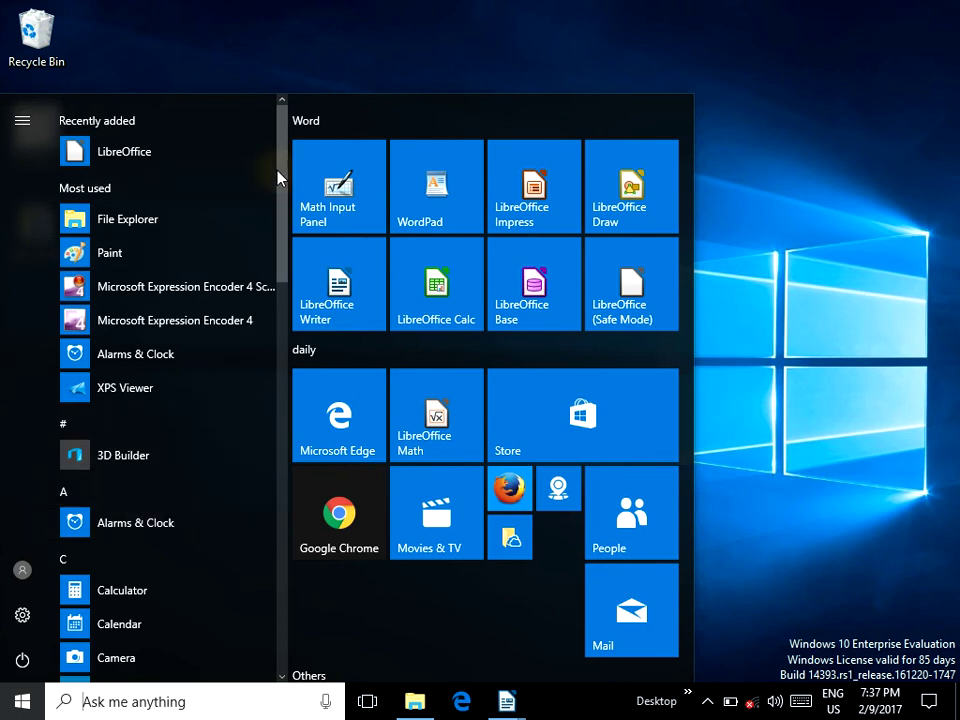
left_click_drag(282, 195, 281, 564)
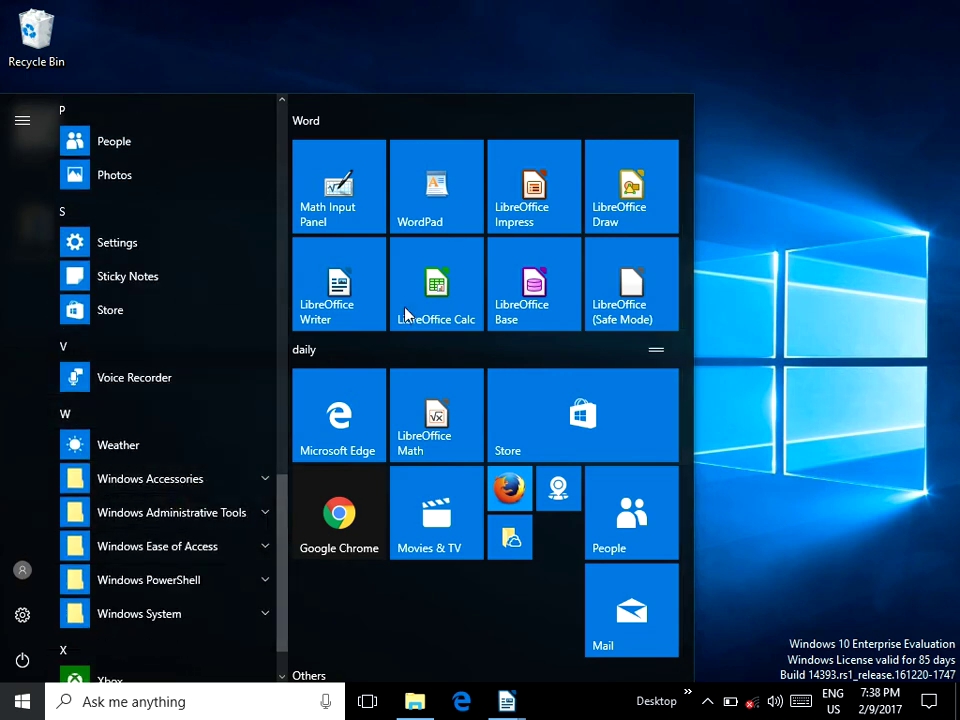
right_click(447, 207)
left_click(464, 224)
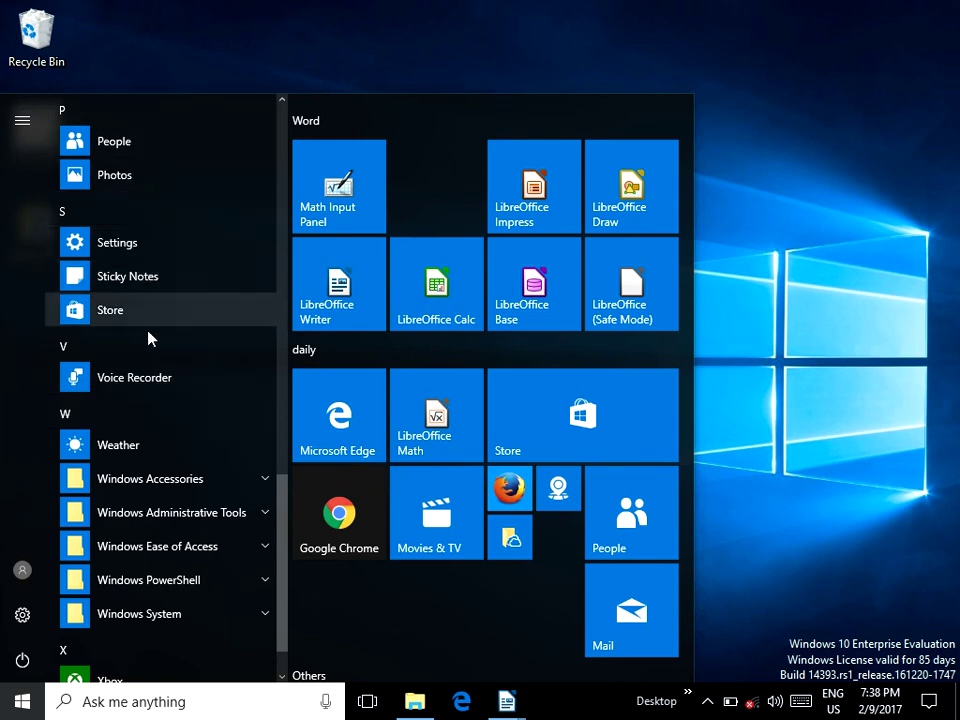
Step: Pin WordPad from Windows Accessories to Start and move its tile into the Word group between Math Input Panel and LibreOffice Impress
left_click(157, 479)
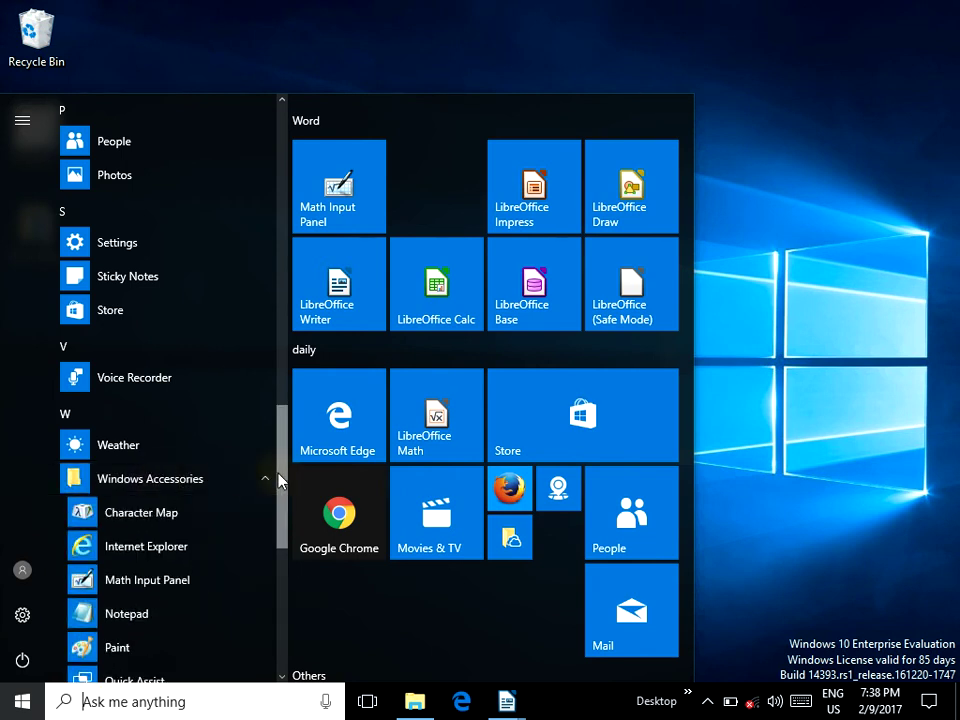
left_click_drag(279, 478, 281, 561)
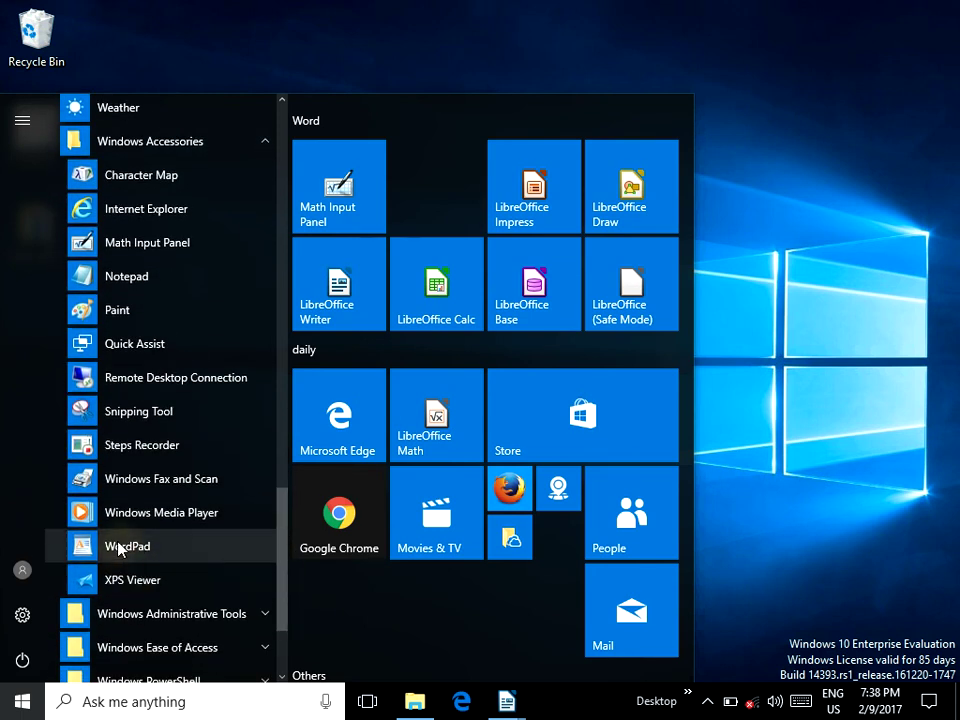
right_click(178, 553)
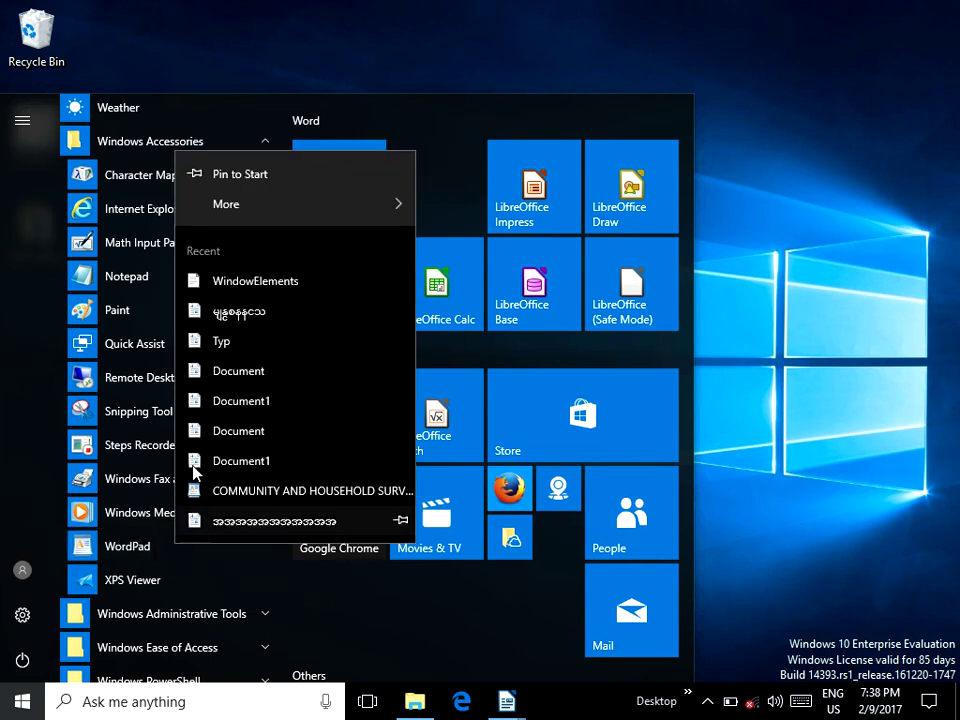
left_click(266, 180)
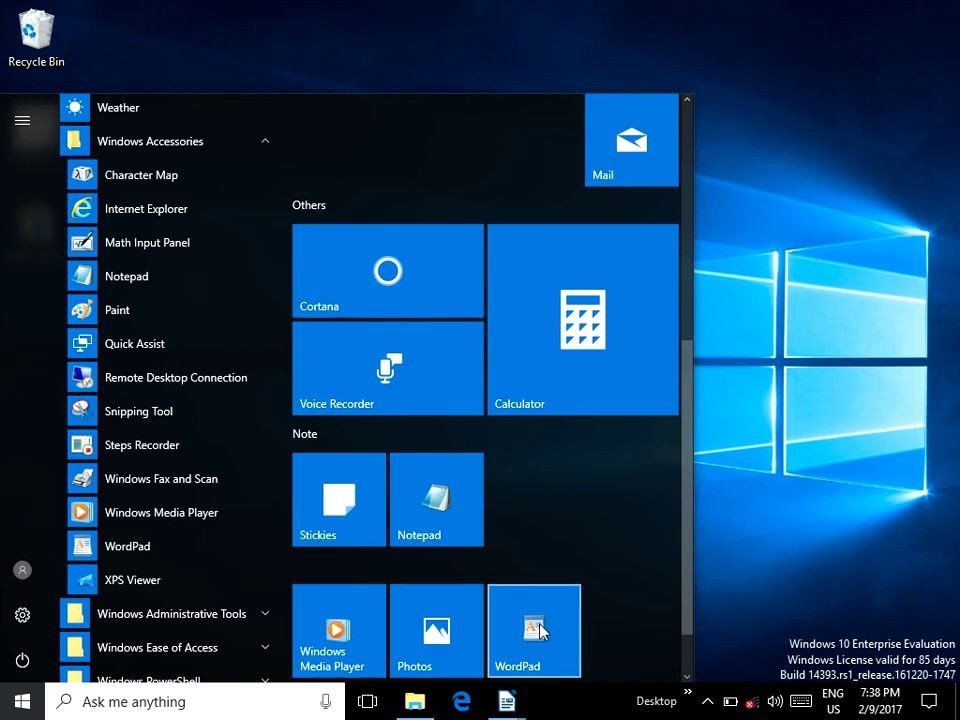
left_click_drag(540, 628, 450, 66)
left_click_drag(433, 147, 440, 175)
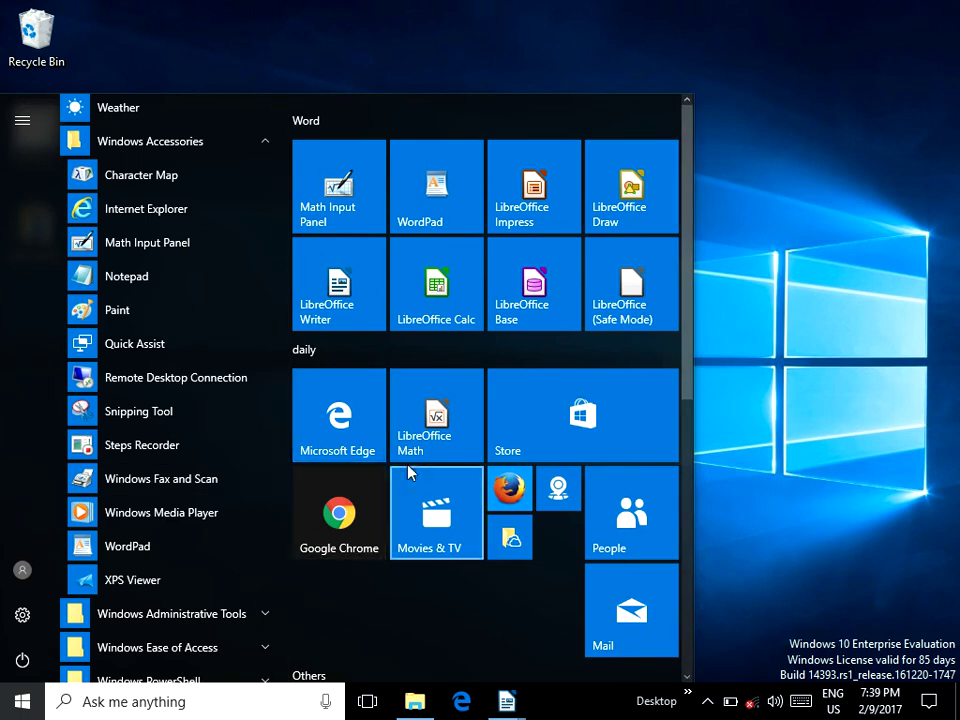
Step: Check the pin options for Notepad in Windows Accessories and locate its tile in the Note group of Start
right_click(148, 276)
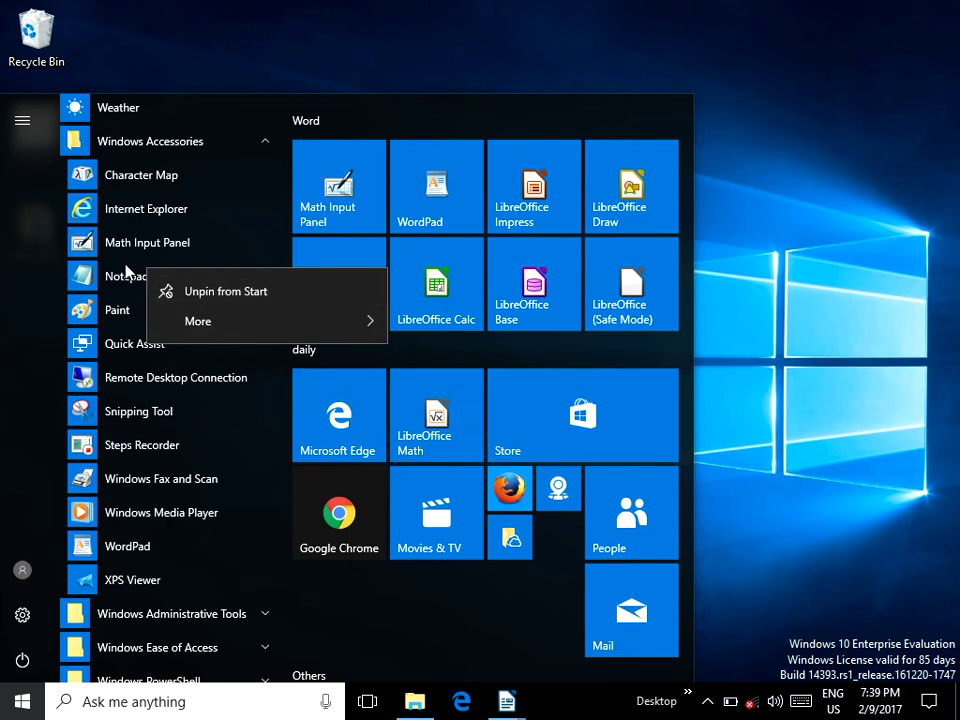
left_click(392, 608)
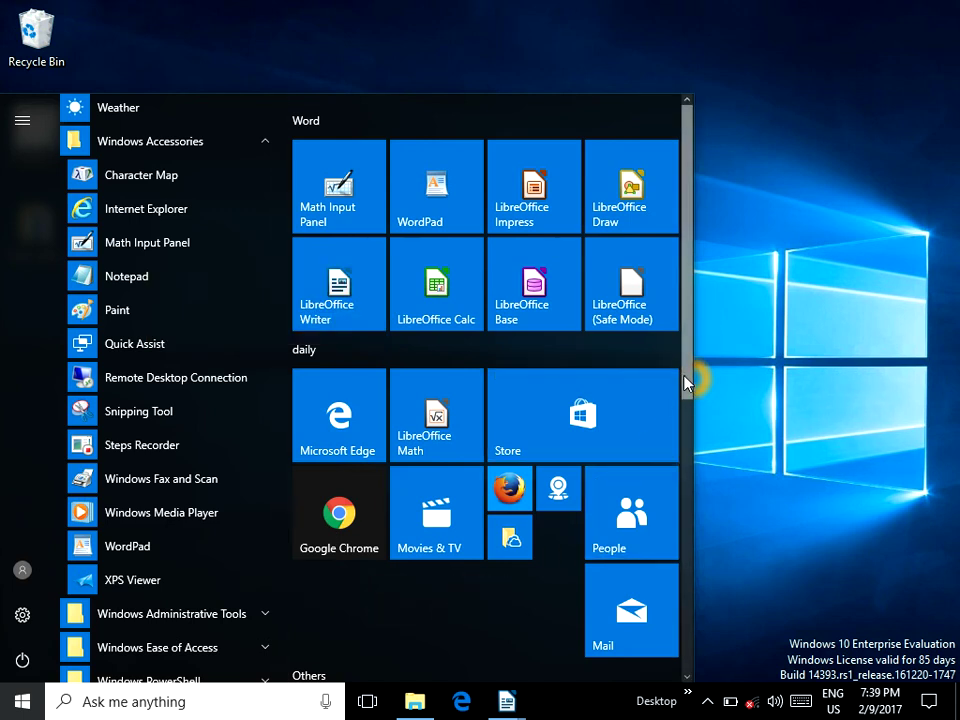
left_click_drag(686, 383, 714, 600)
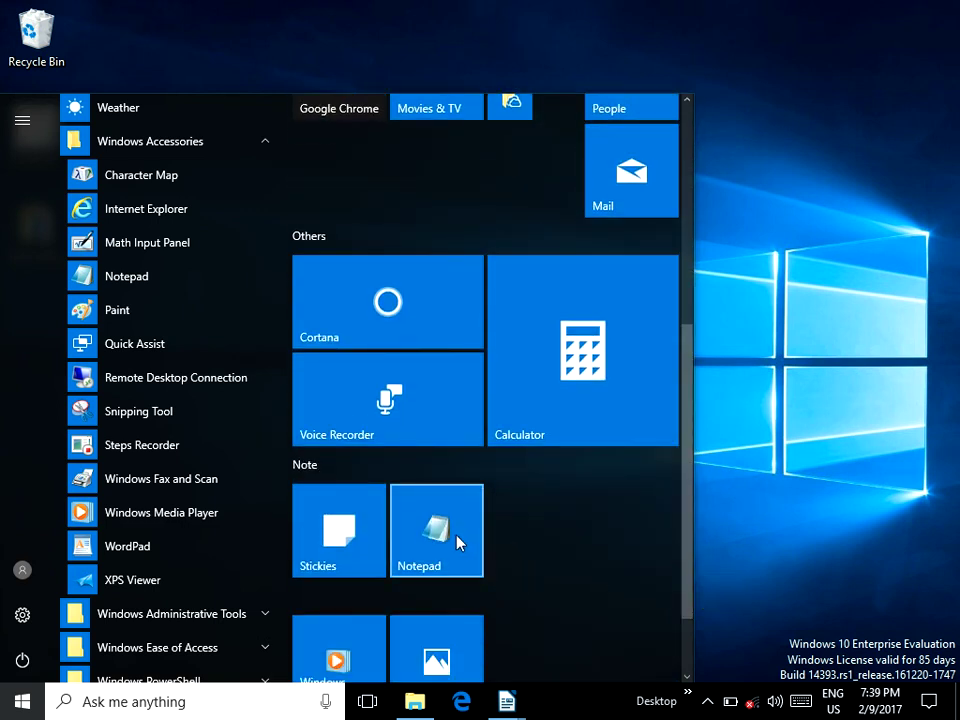